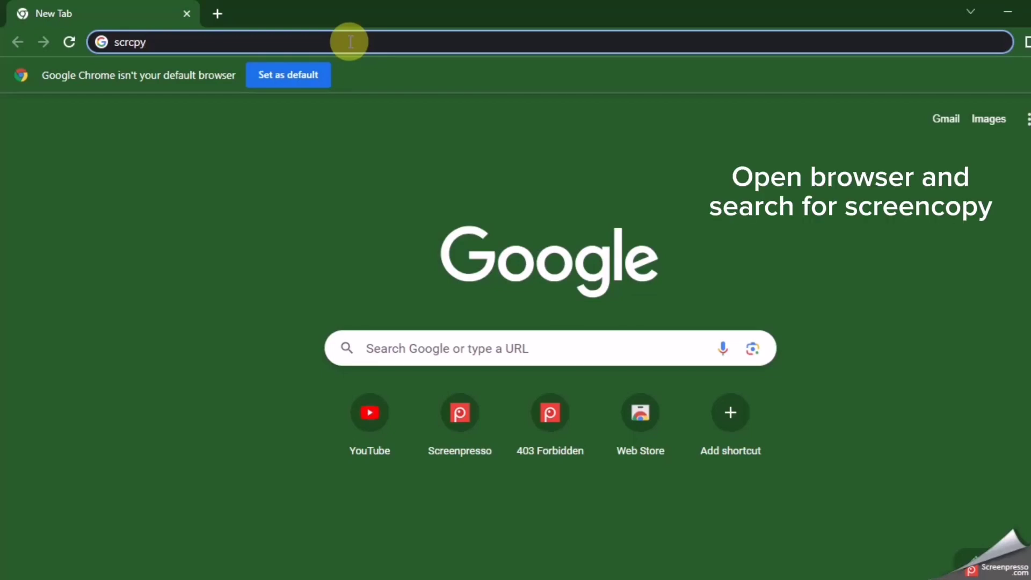
Run a Google search for scrcpy from the Chrome address bar.
key(Return)
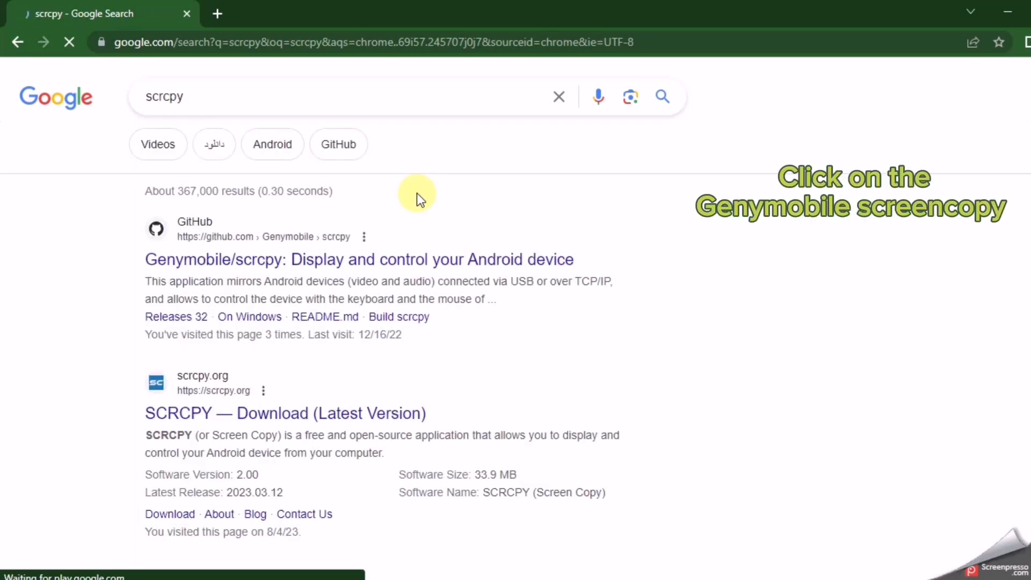
Open the Genymobile/scrcpy repository and scroll its README to the 'Get the app' section.
click(316, 268)
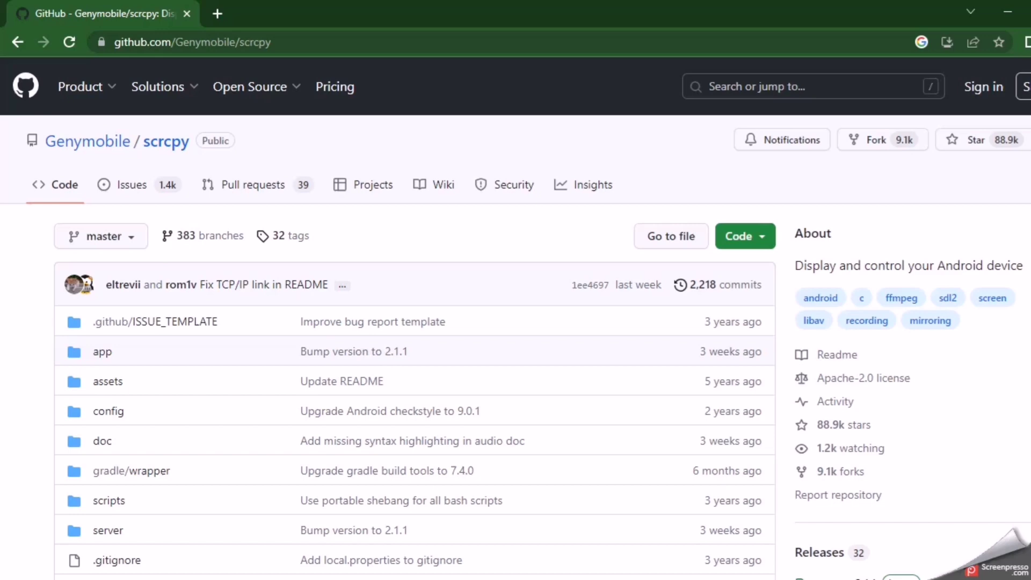
scroll(516, 322, down, 3)
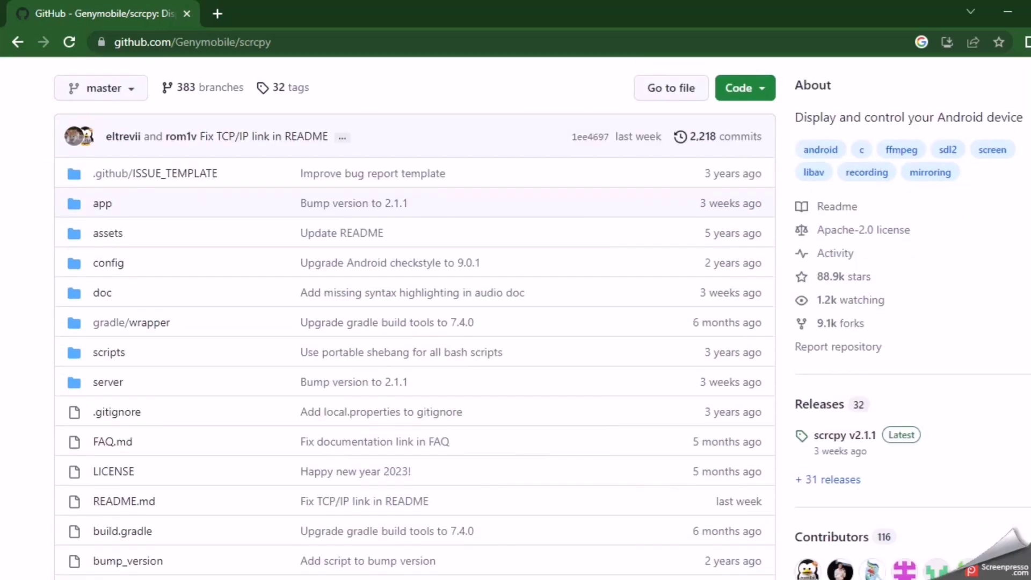
scroll(413, 322, down, 1)
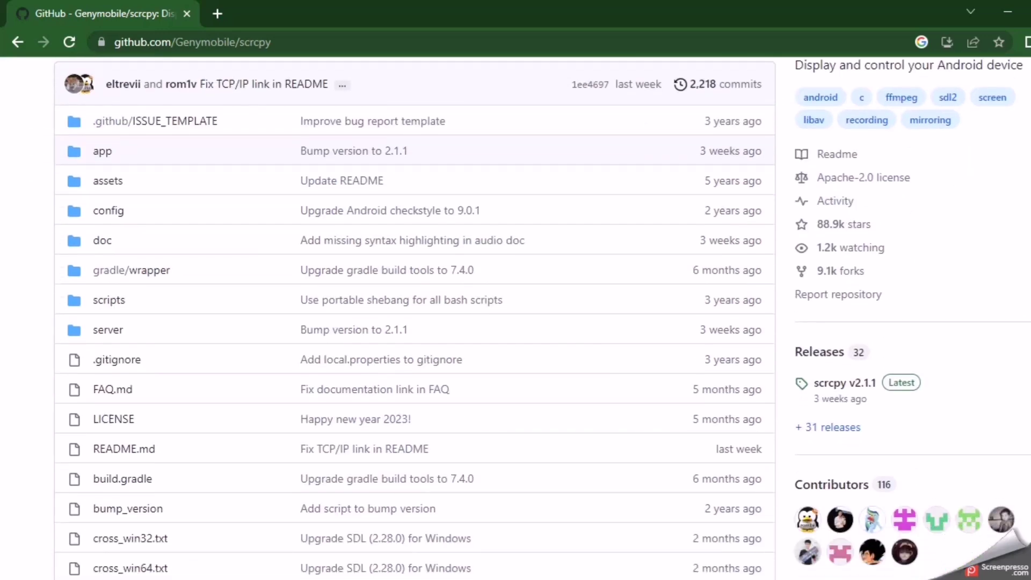
scroll(413, 322, down, 4)
scroll(413, 322, down, 9)
scroll(413, 322, down, 1)
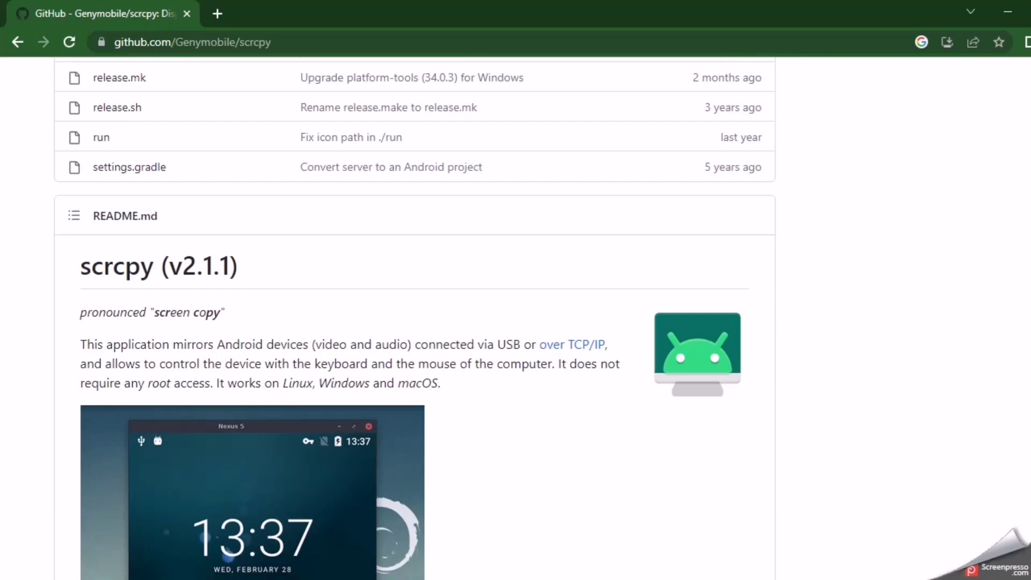
scroll(413, 322, down, 3)
scroll(414, 322, down, 3)
scroll(413, 322, down, 5)
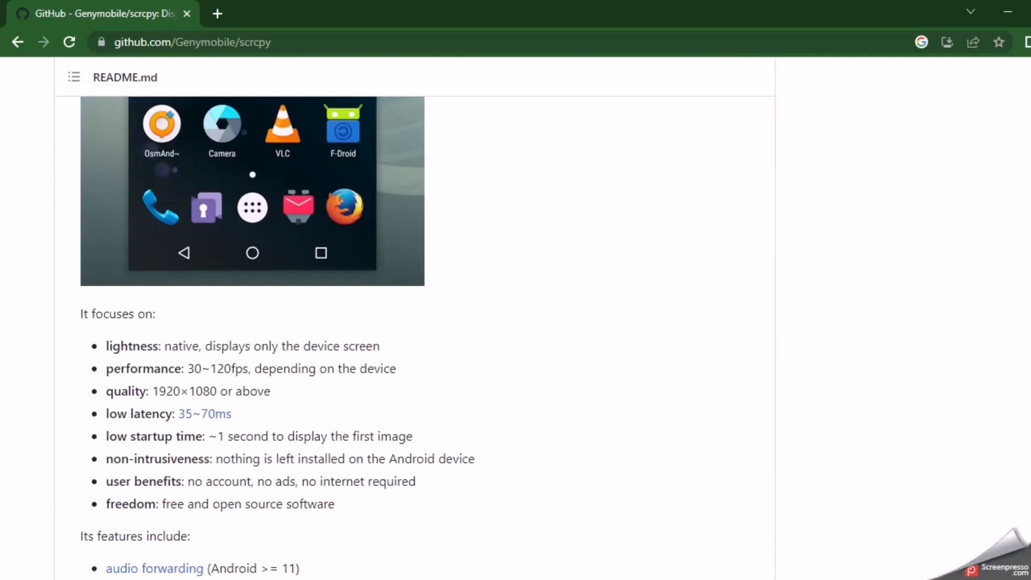
scroll(413, 322, down, 1)
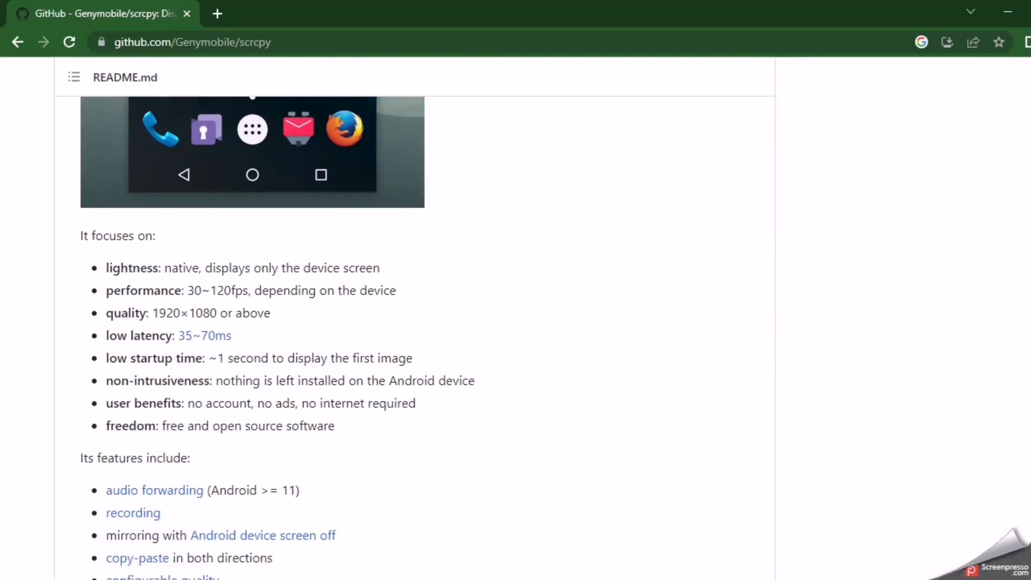
scroll(413, 323, down, 3)
scroll(414, 323, down, 3)
scroll(413, 322, down, 3)
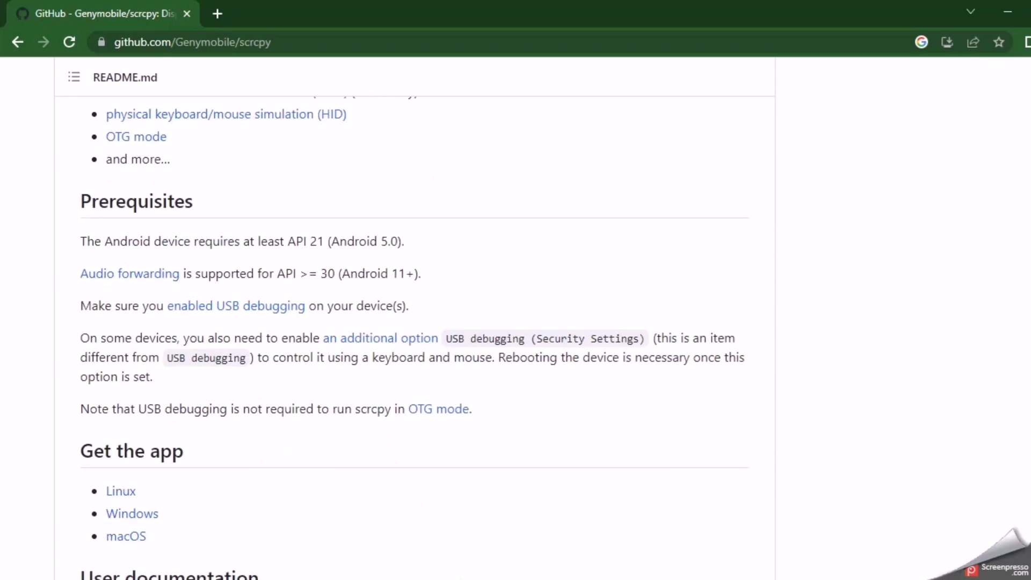
scroll(413, 323, down, 3)
scroll(413, 322, down, 2)
scroll(412, 322, down, 6)
scroll(413, 322, down, 4)
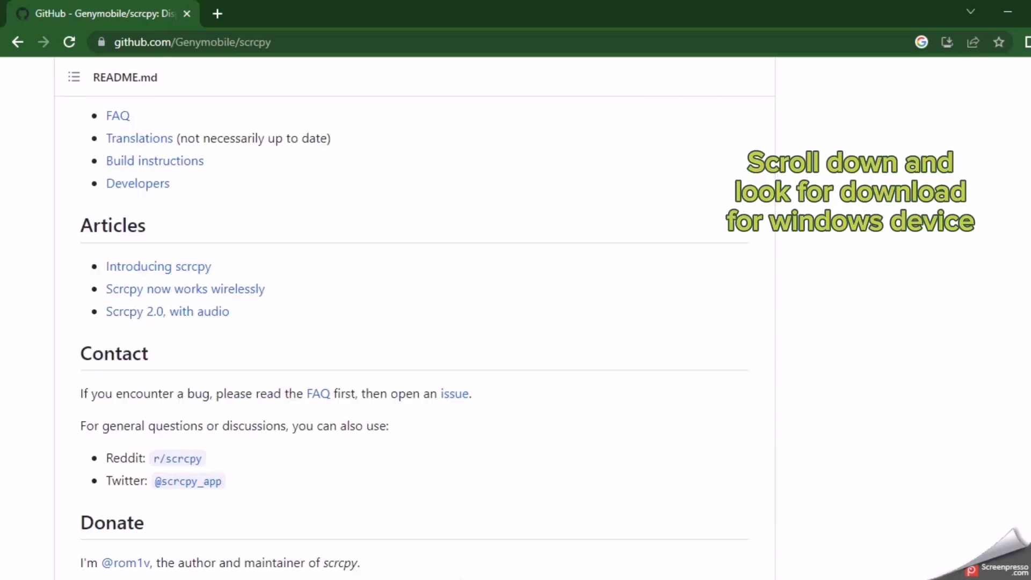
scroll(413, 323, down, 2)
scroll(413, 322, up, 3)
scroll(413, 323, up, 5)
scroll(413, 323, up, 2)
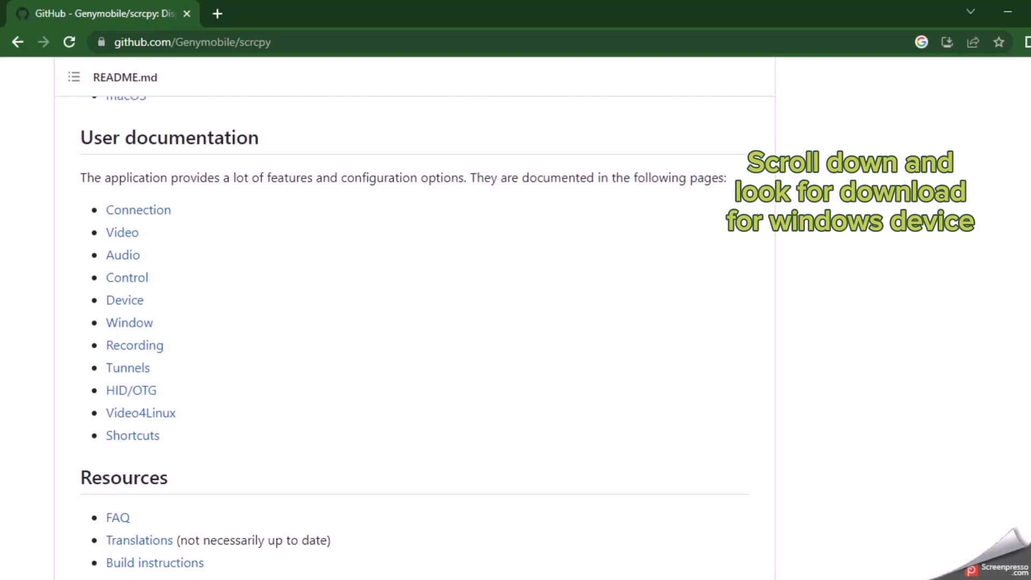
scroll(359, 362, up, 2)
scroll(359, 362, up, 1)
scroll(231, 332, up, 3)
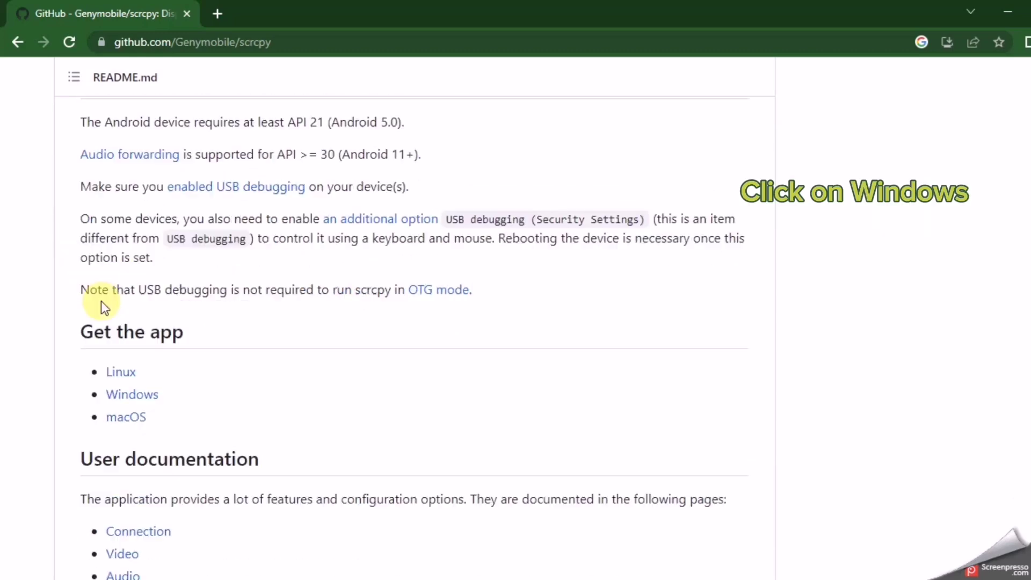
scroll(102, 304, down, 1)
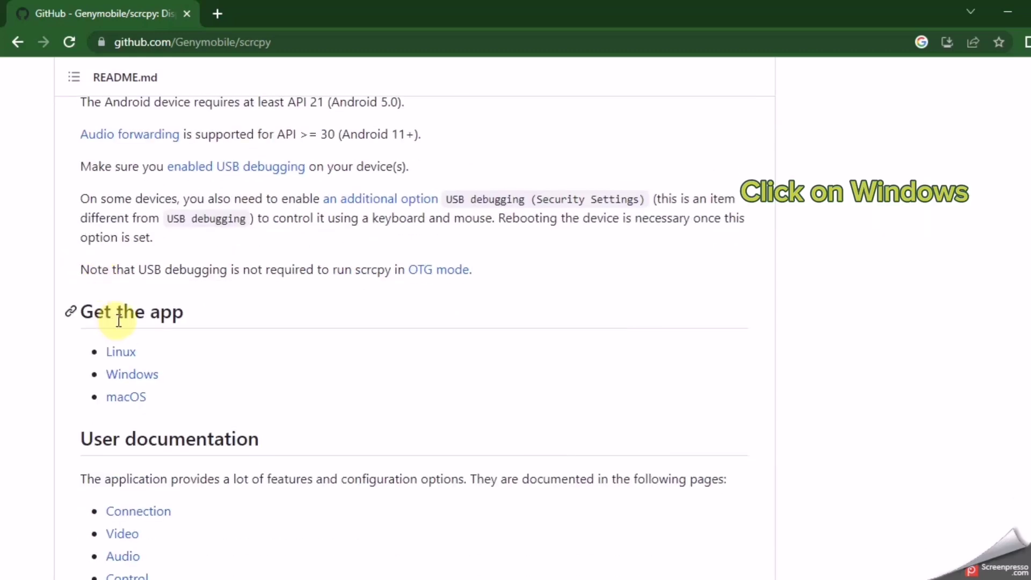
Open the Windows install instructions and download scrcpy-win64-v2.1.1.zip.
click(130, 384)
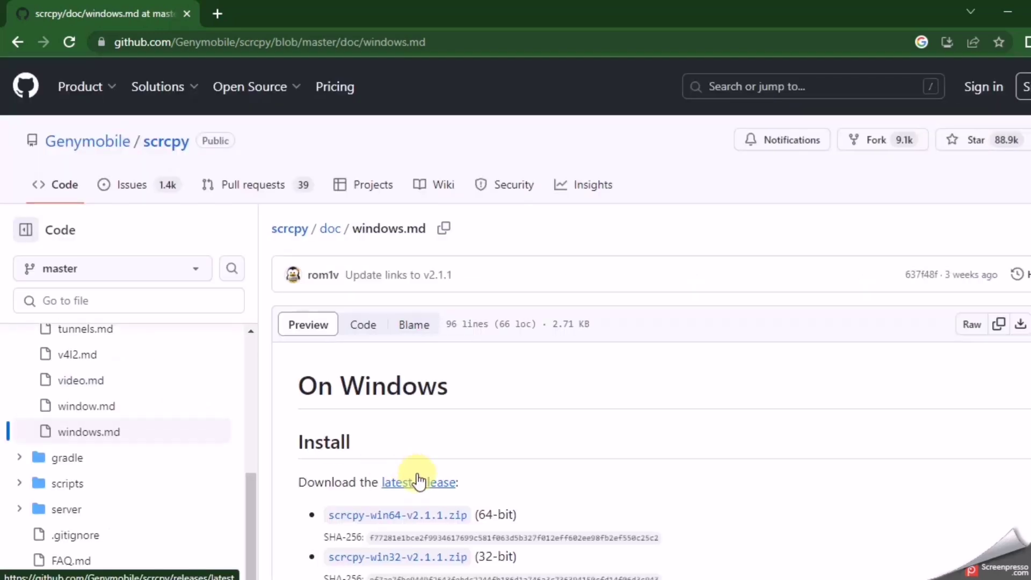
scroll(418, 482, down, 3)
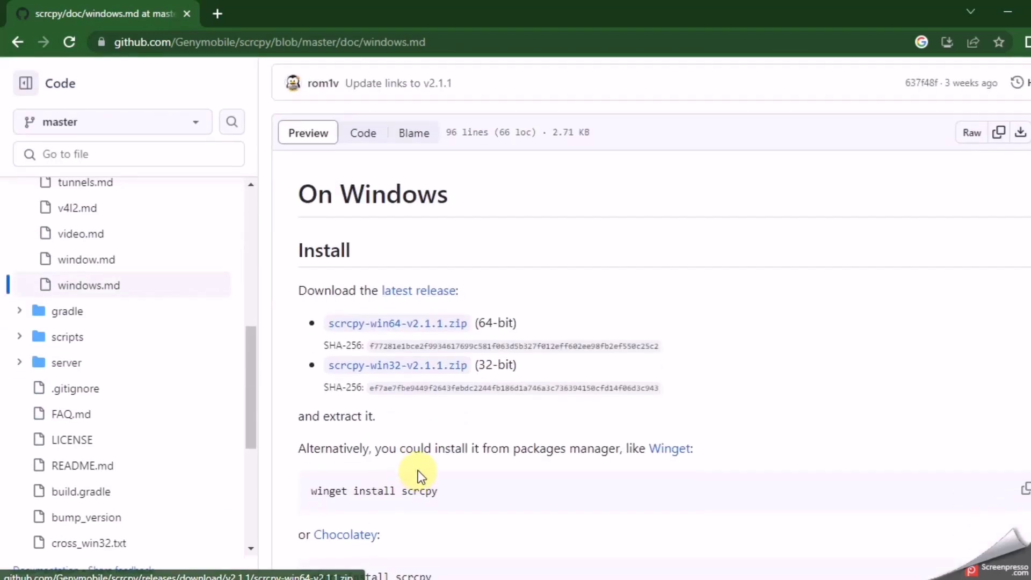
click(437, 329)
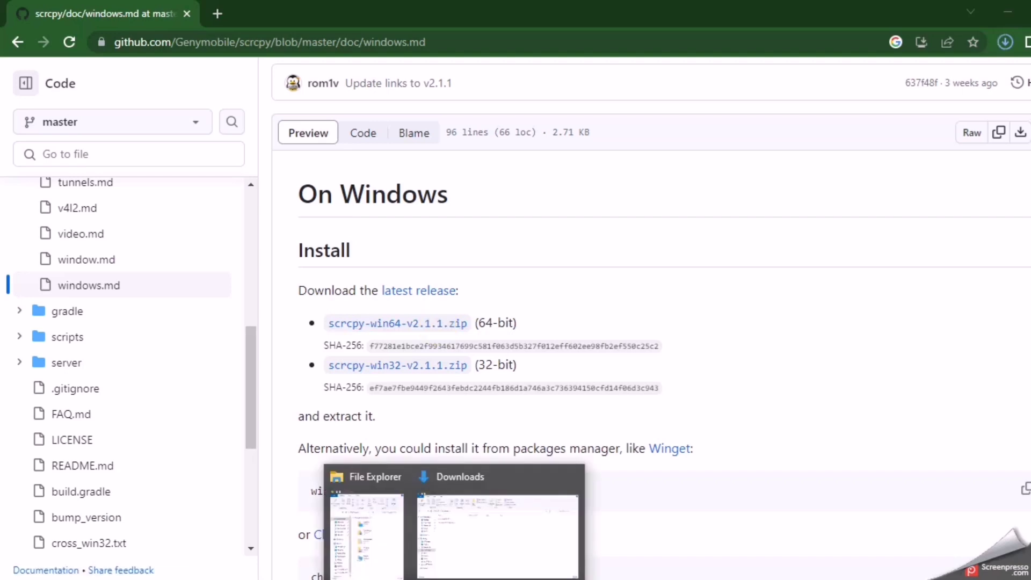
Refresh the Downloads folder and select the finished scrcpy-win64-v2.1.1 archive.
click(491, 505)
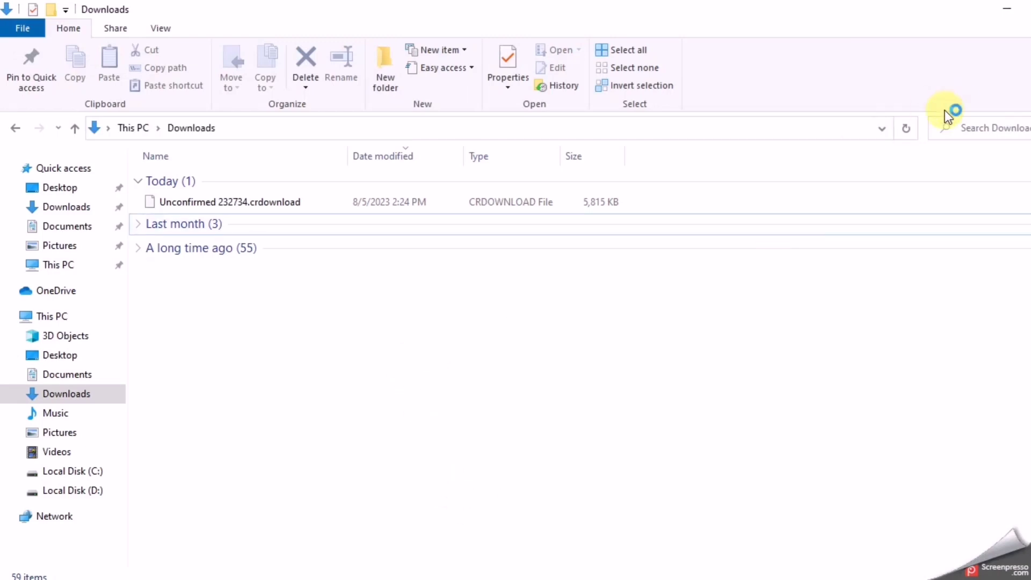
click(906, 129)
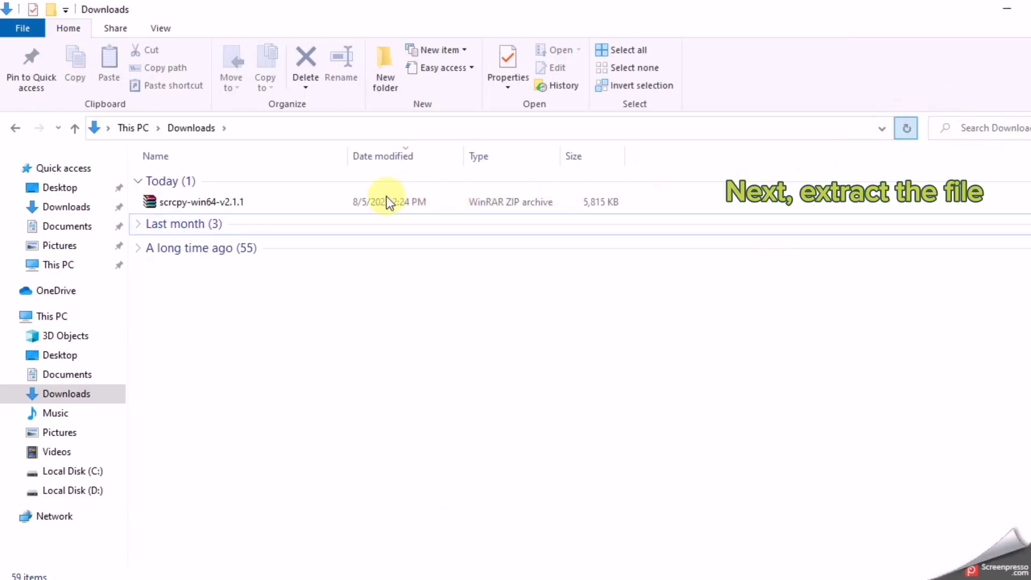
click(256, 200)
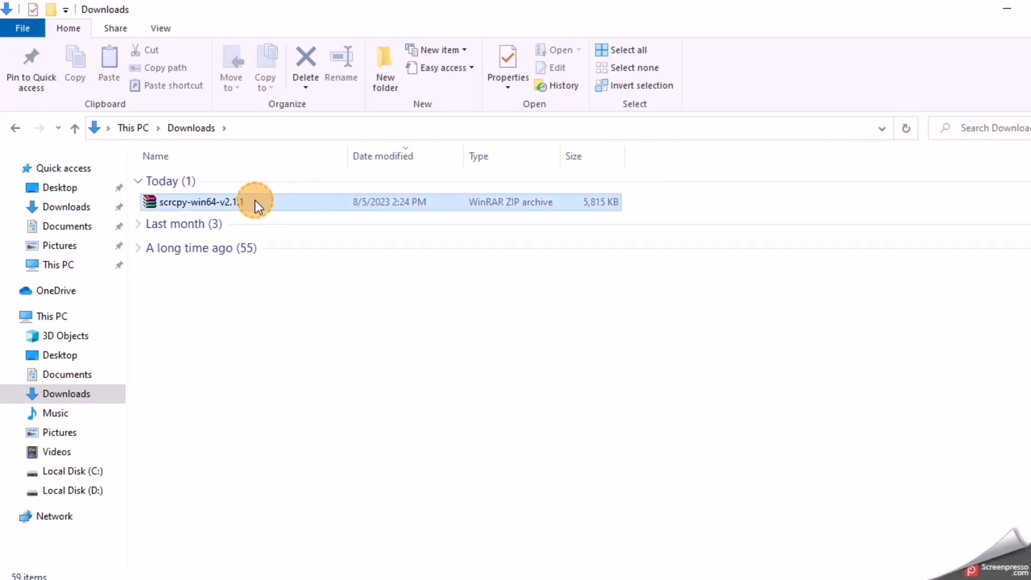
Open the scrcpy archive in WinRAR and set the Extract To destination to C:\.
double_click(254, 200)
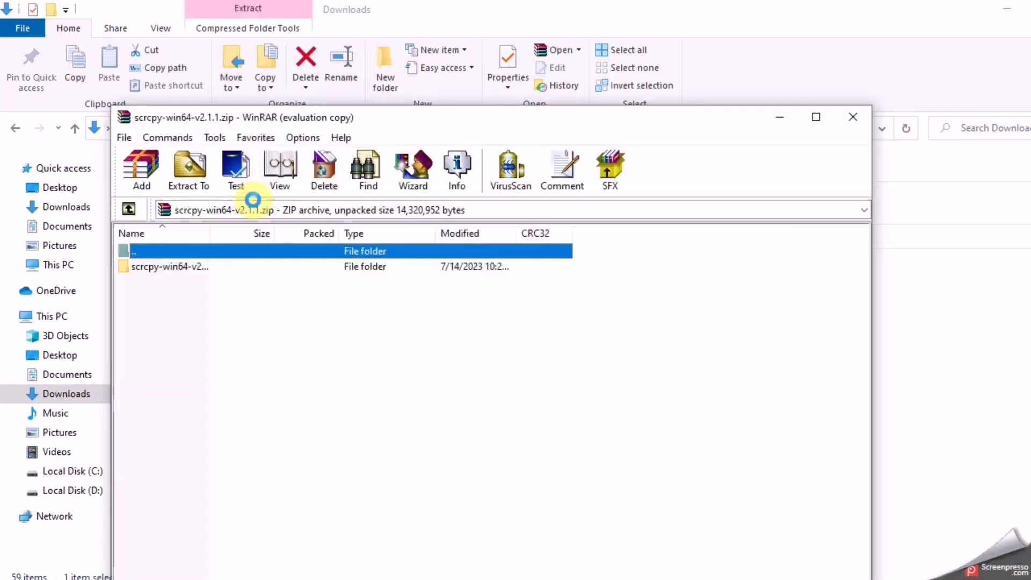
click(191, 179)
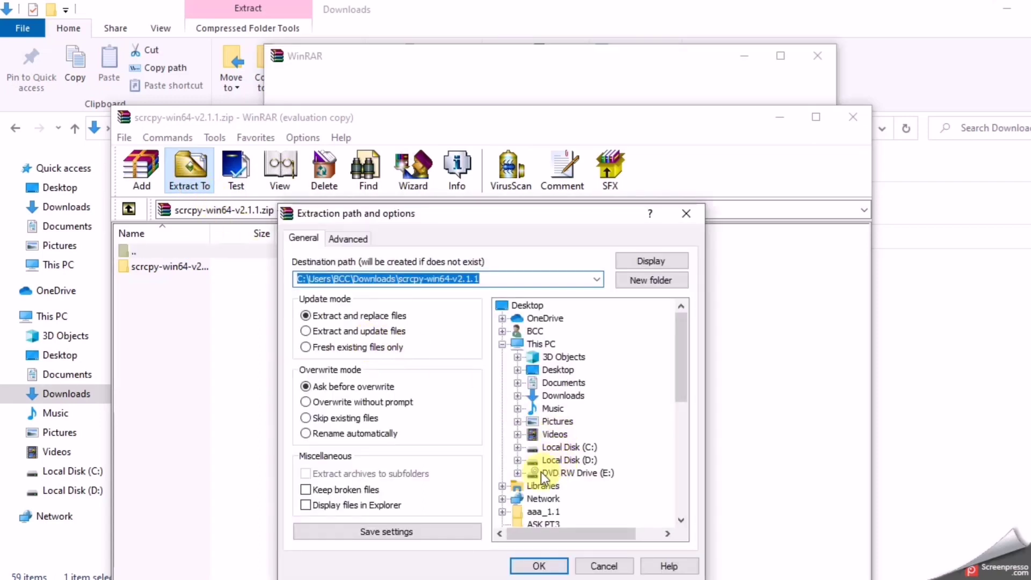
click(555, 447)
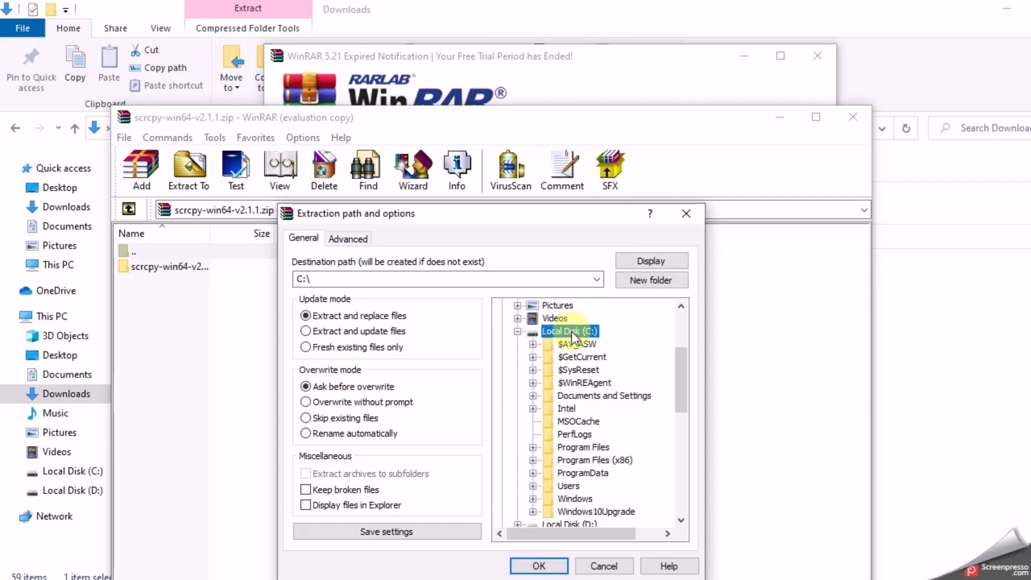
Extract the archive into a new folder C:\scrcpy and close the WinRAR window.
click(671, 278)
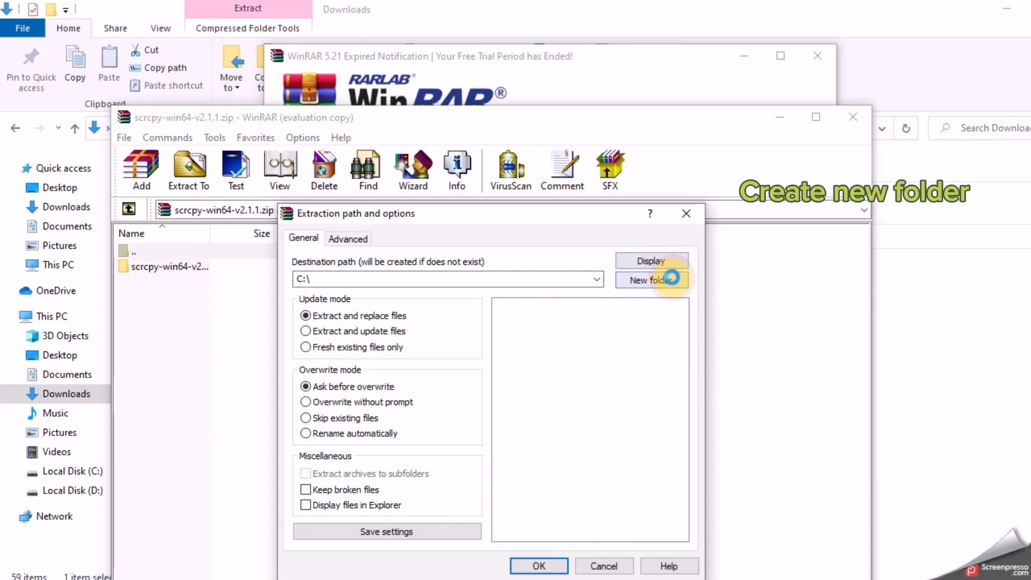
text(scrcpy)
key(Return)
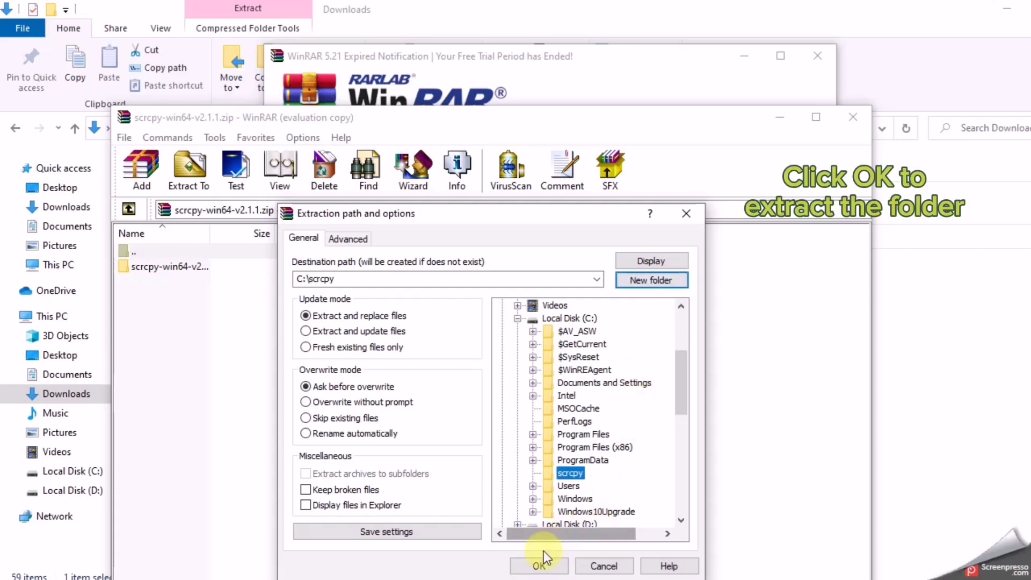
click(538, 566)
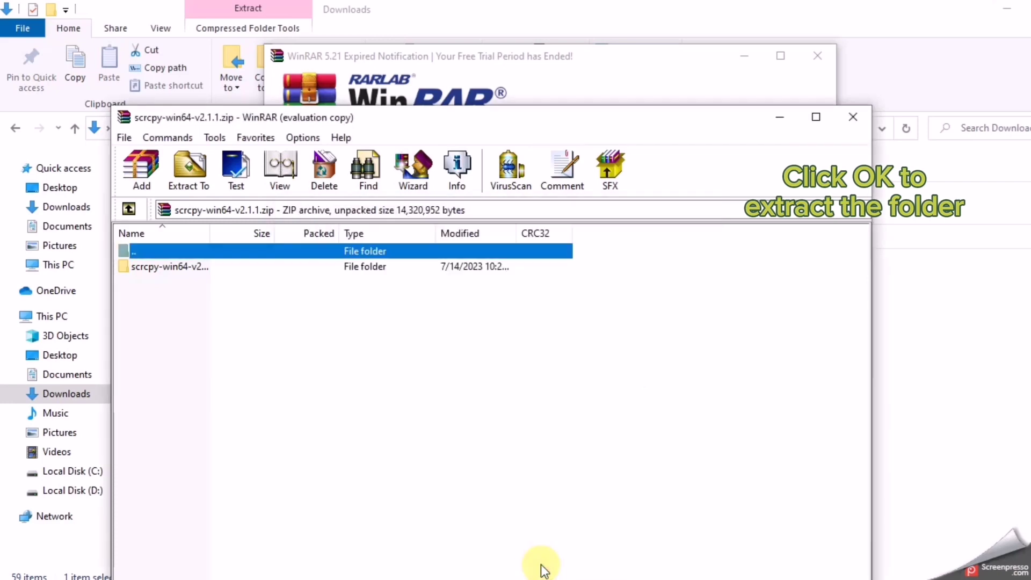
click(853, 117)
Dismiss the trial notice and show Local Disk (C:) in a maximized File Explorer window.
click(809, 56)
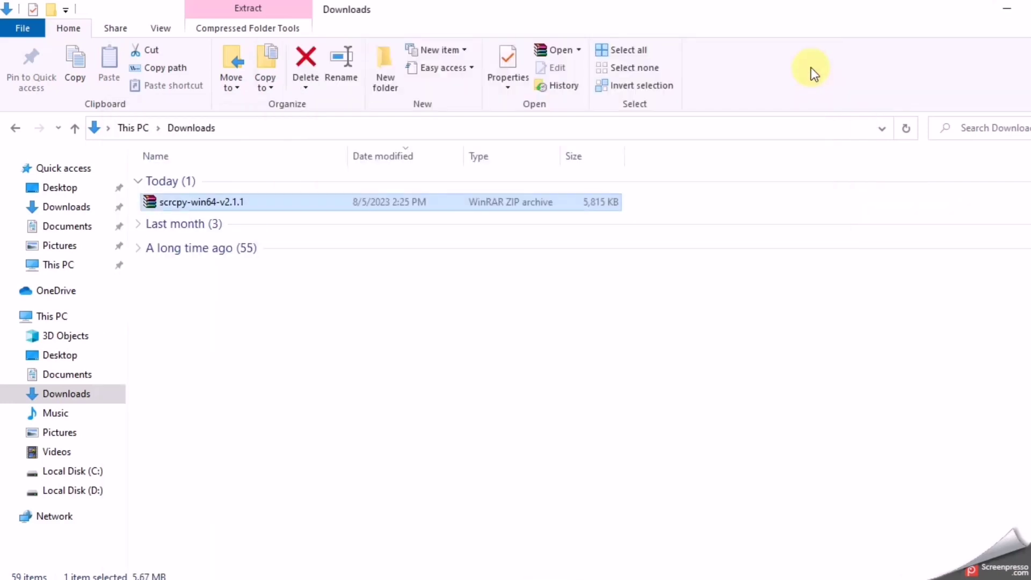
click(388, 479)
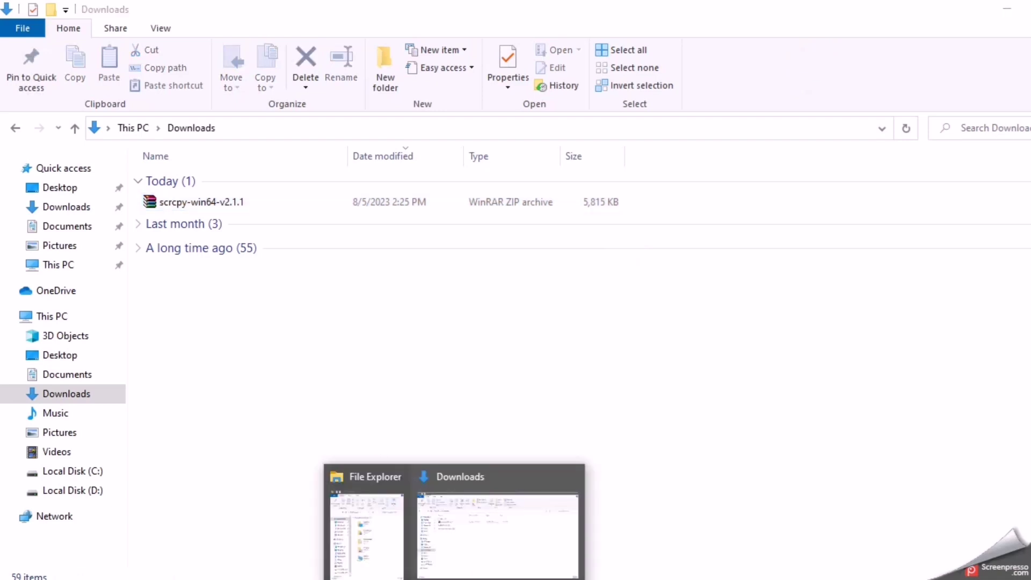
click(379, 541)
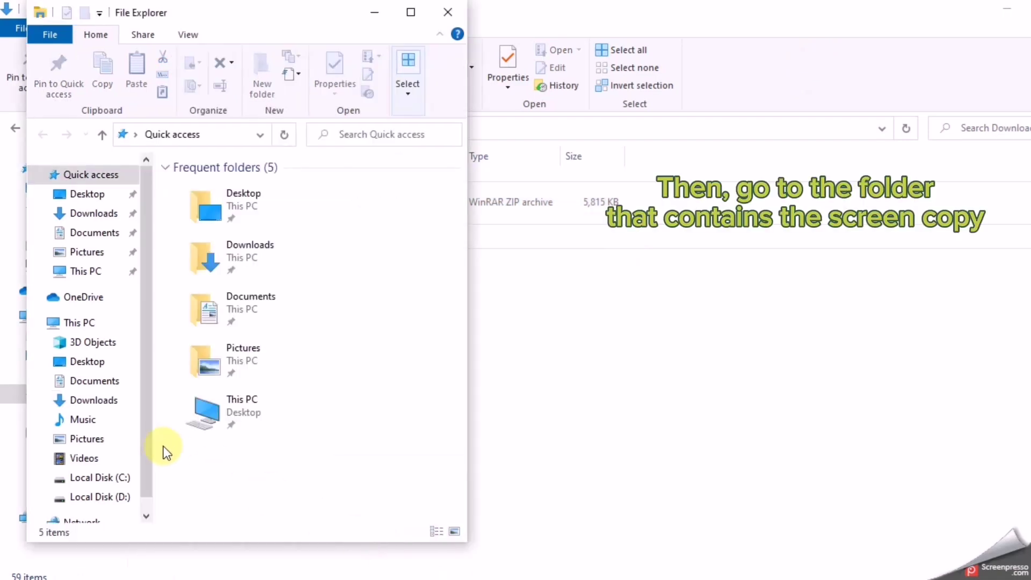
click(103, 479)
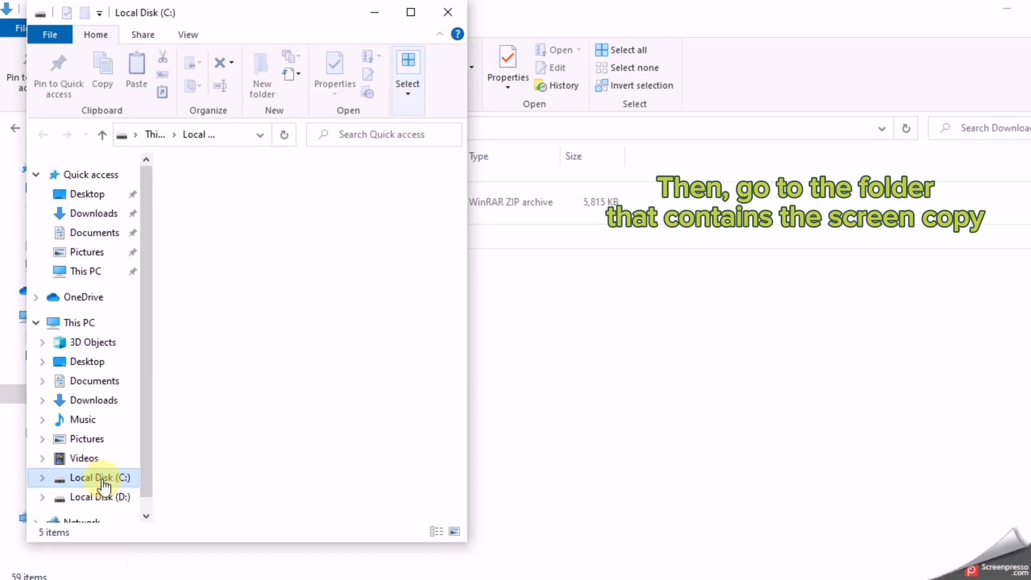
click(405, 11)
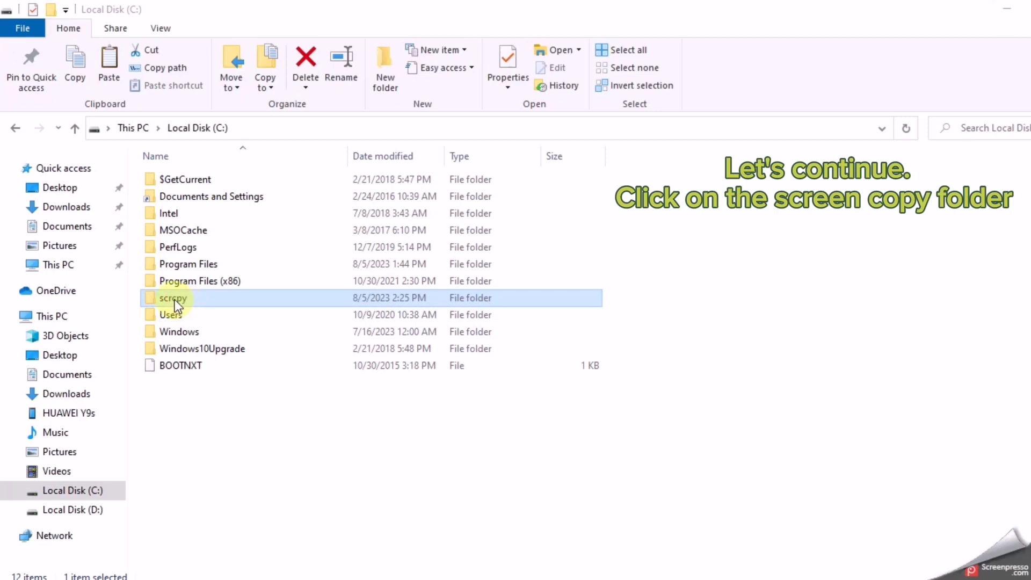
Open C:\scrcpy\scrcpy-win64-v2.1.1, launch scrcpy.exe, then run it as administrator.
double_click(175, 299)
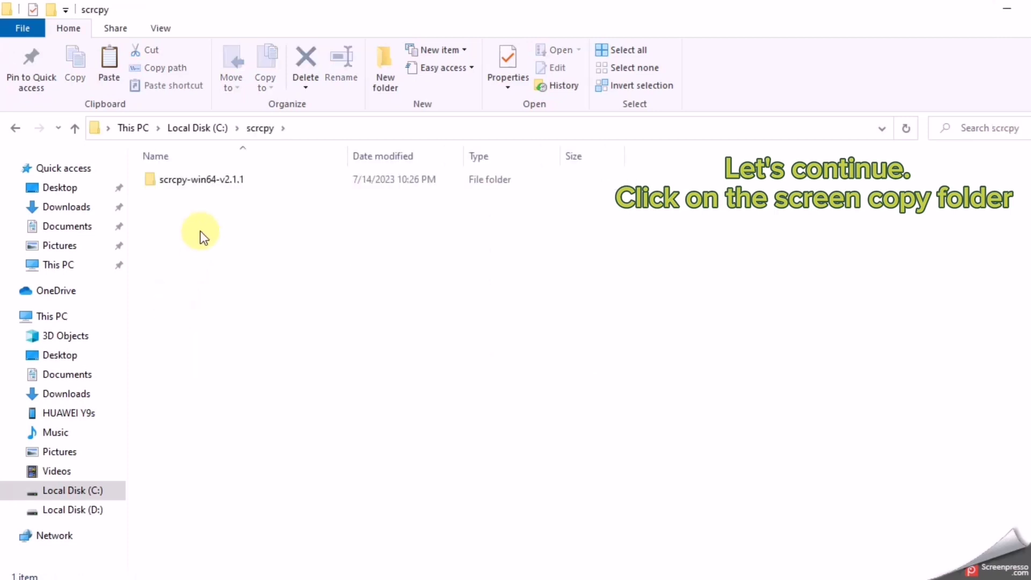
double_click(202, 182)
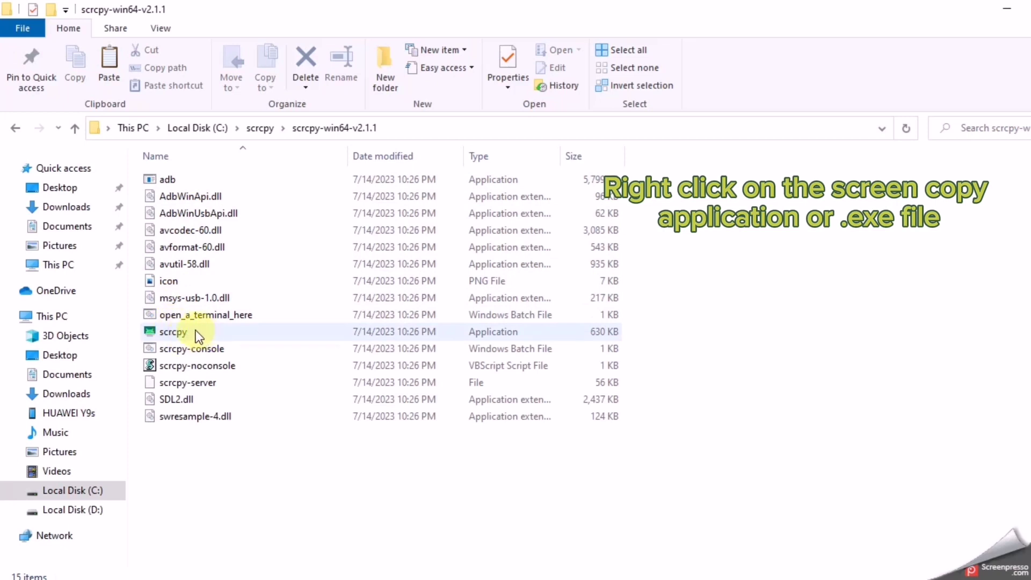
double_click(177, 332)
right_click(177, 333)
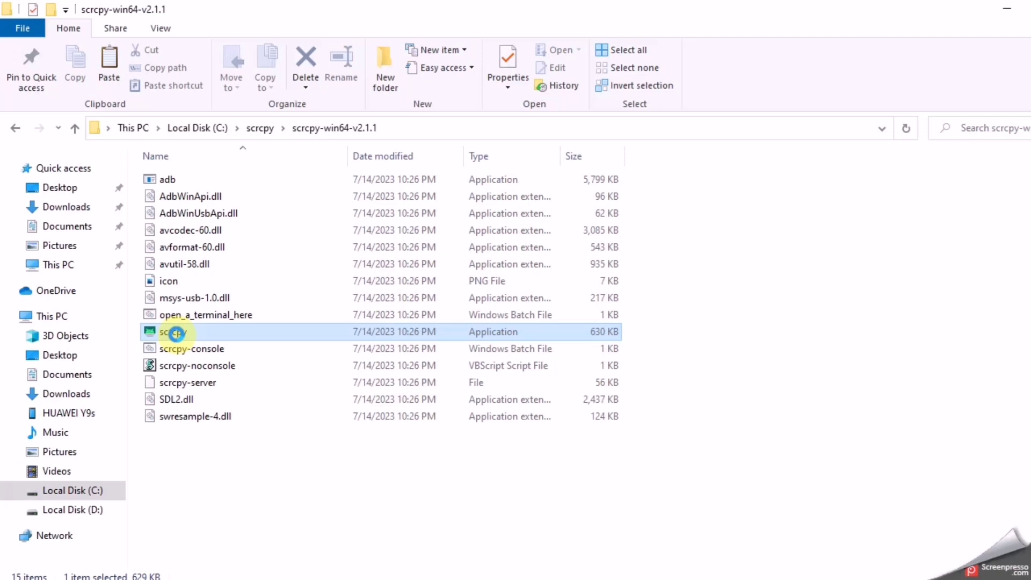
right_click(176, 334)
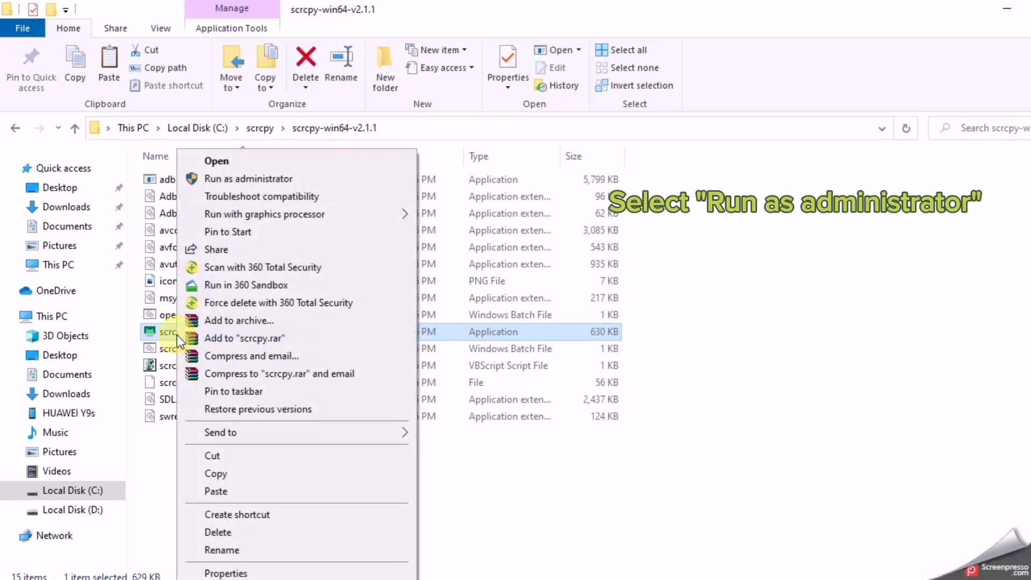
click(241, 179)
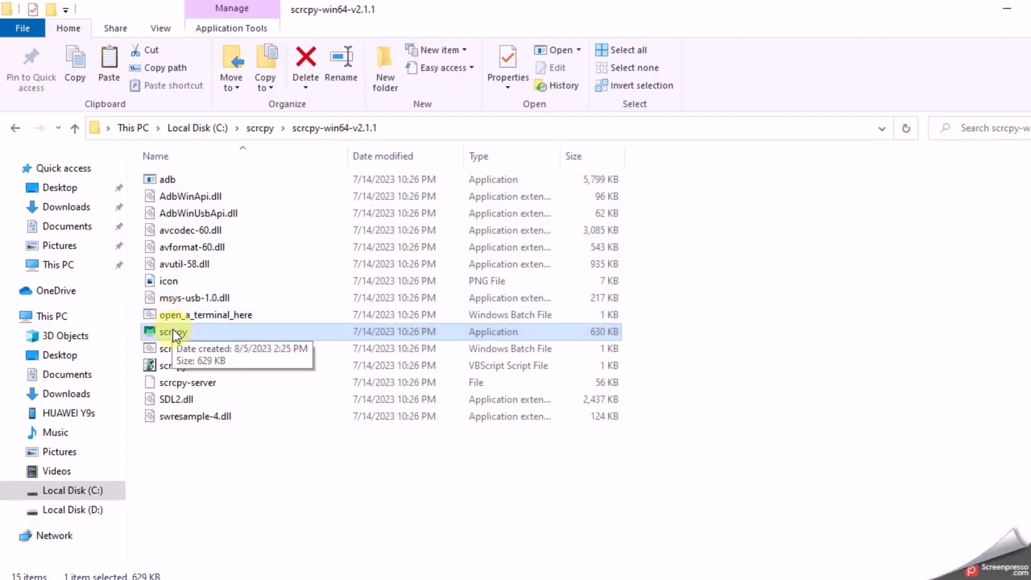
Relaunch scrcpy.exe as administrator so the Huawei phone's screen is mirrored on the PC.
double_click(173, 329)
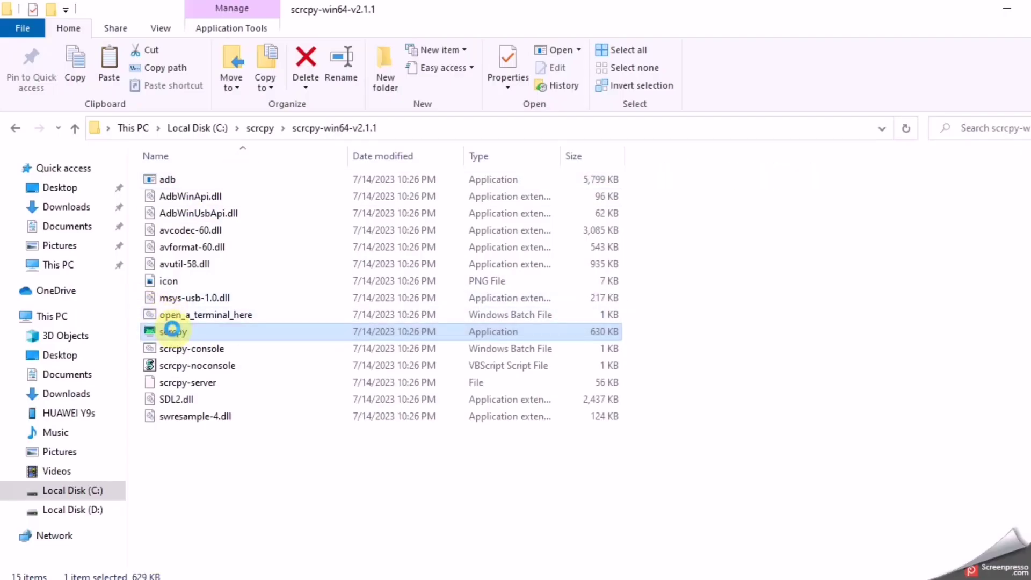
right_click(174, 330)
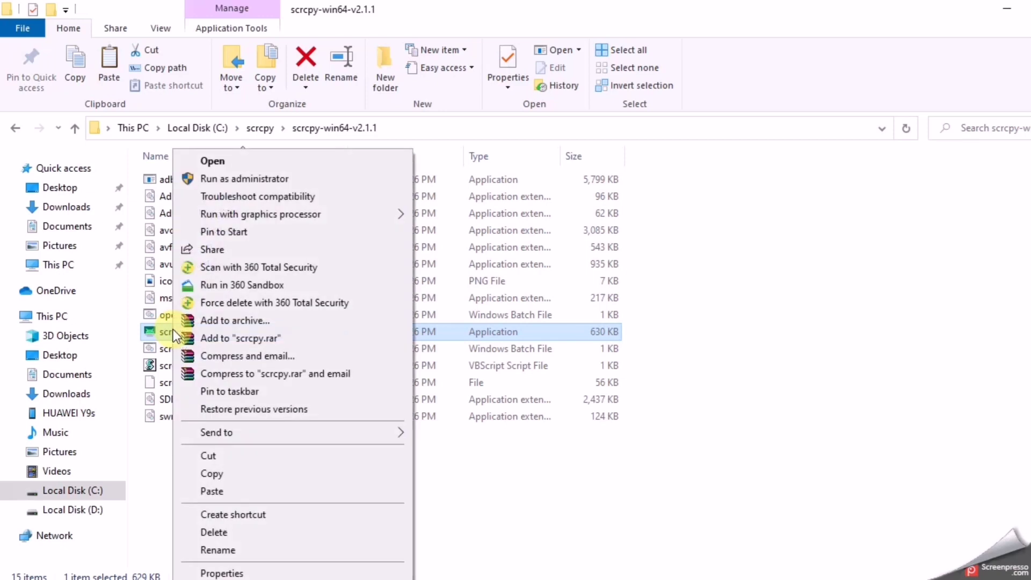
click(321, 171)
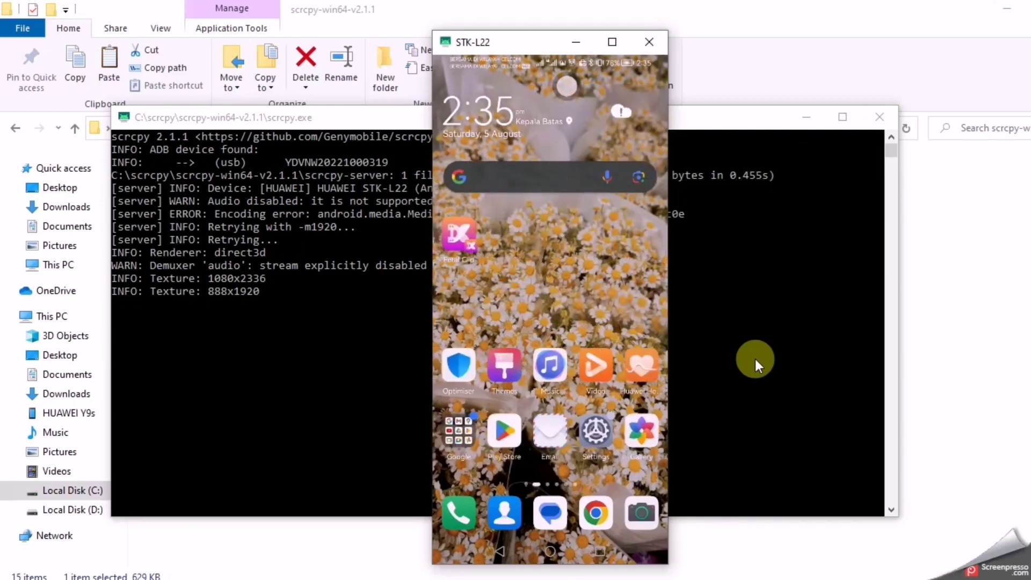
click(599, 433)
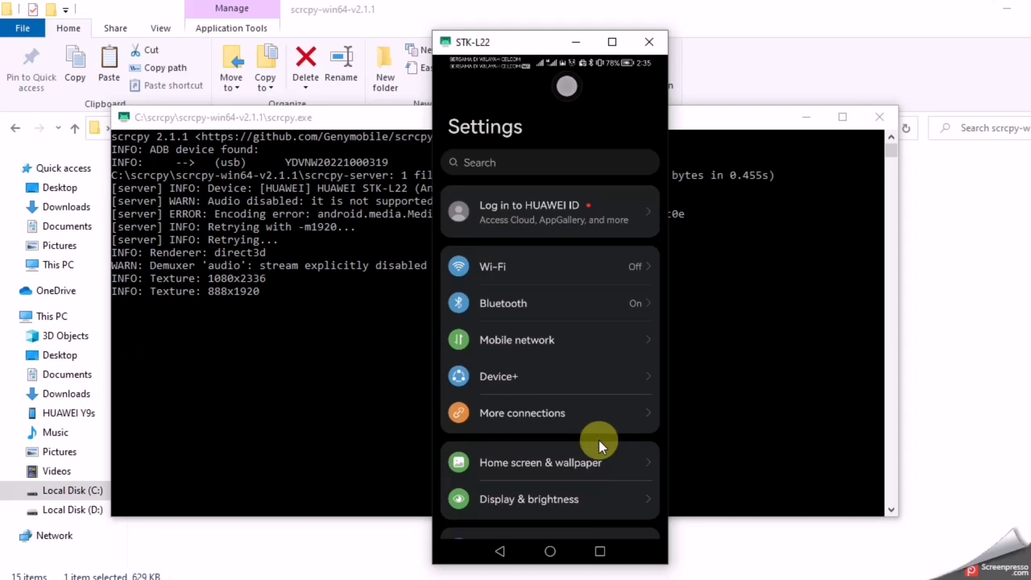
scroll(598, 441, down, 1)
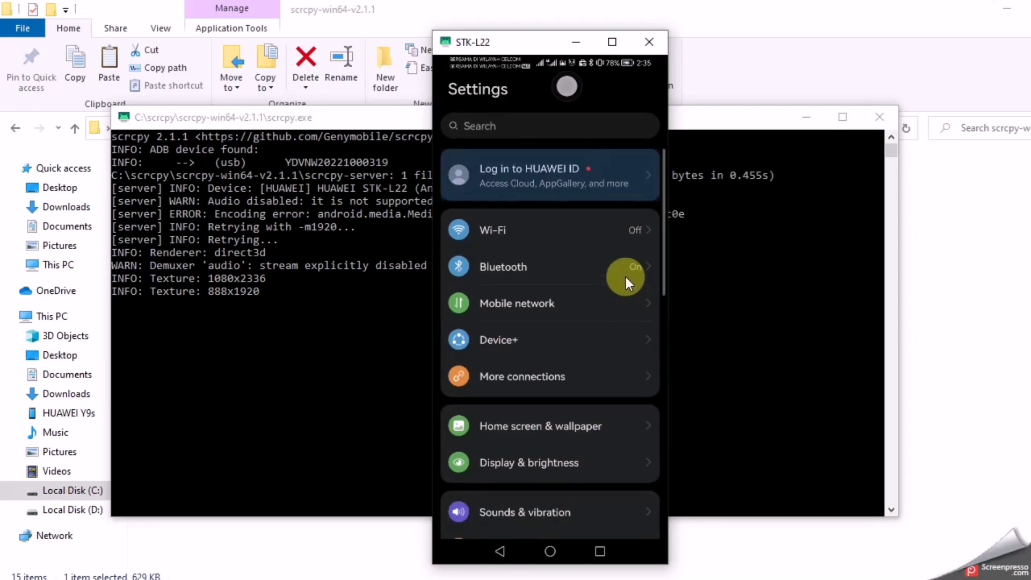
scroll(626, 276, down, 2)
scroll(626, 276, down, 4)
scroll(626, 276, down, 3)
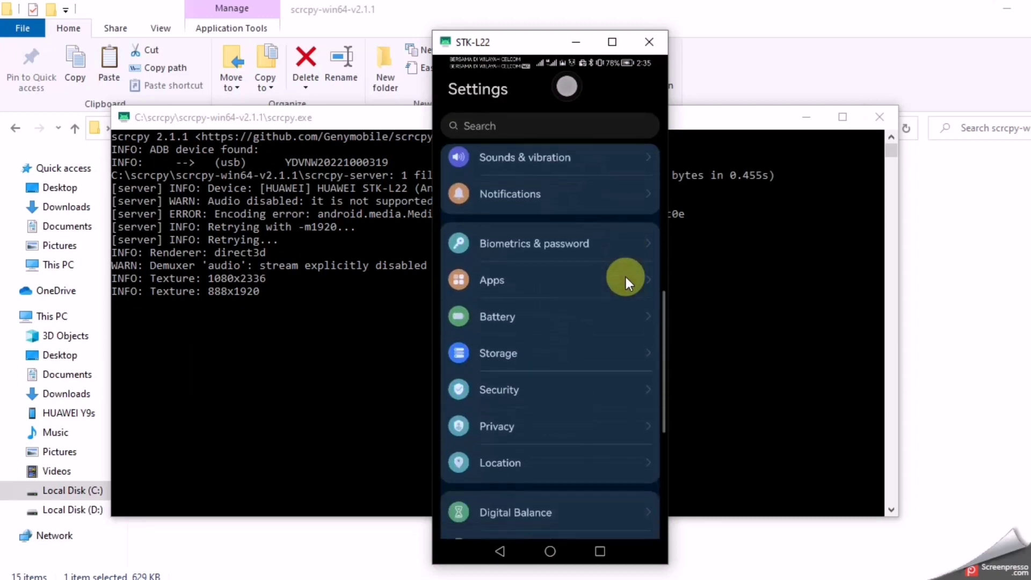
scroll(626, 276, up, 5)
scroll(625, 276, up, 5)
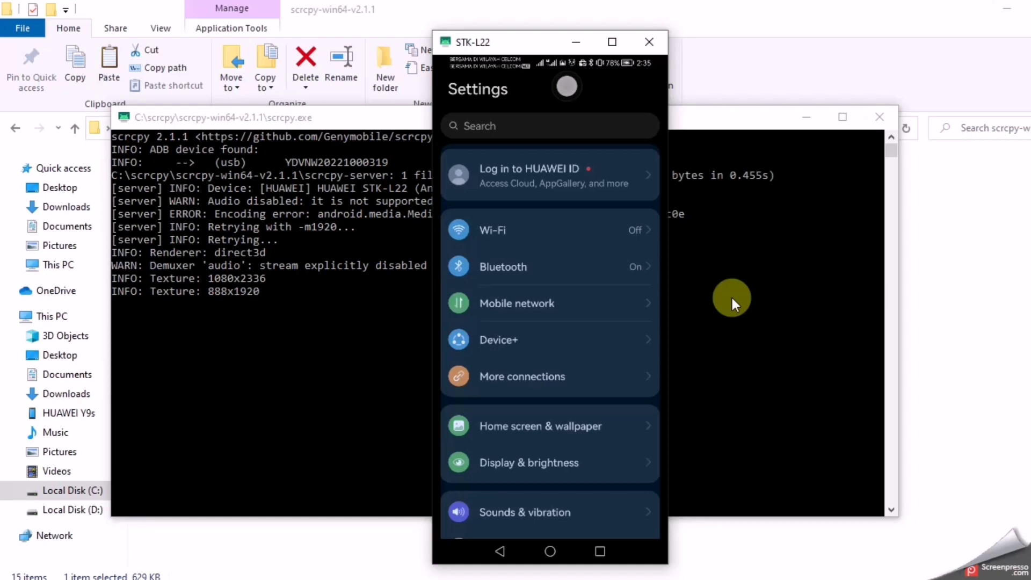
key(alt+h)
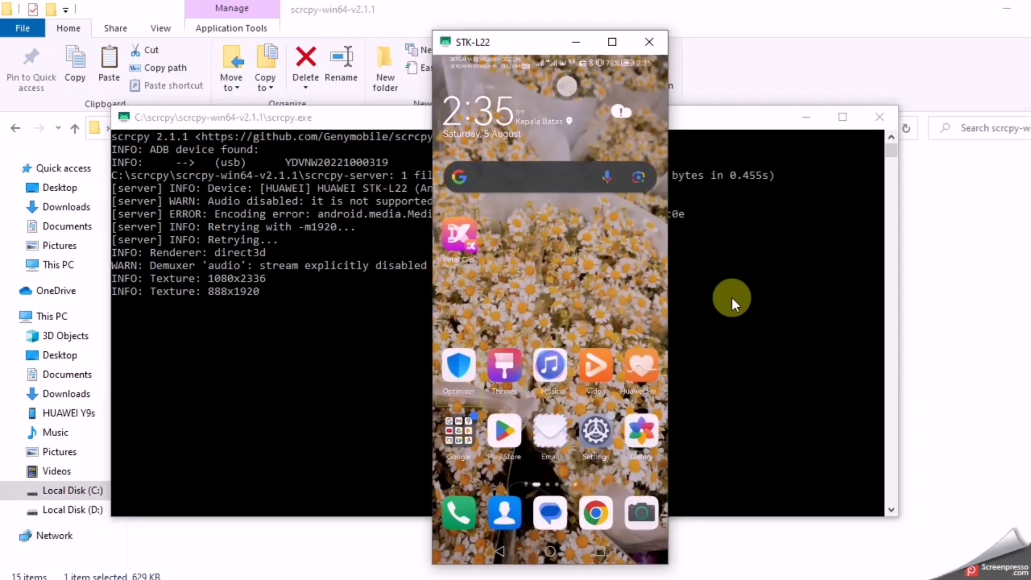